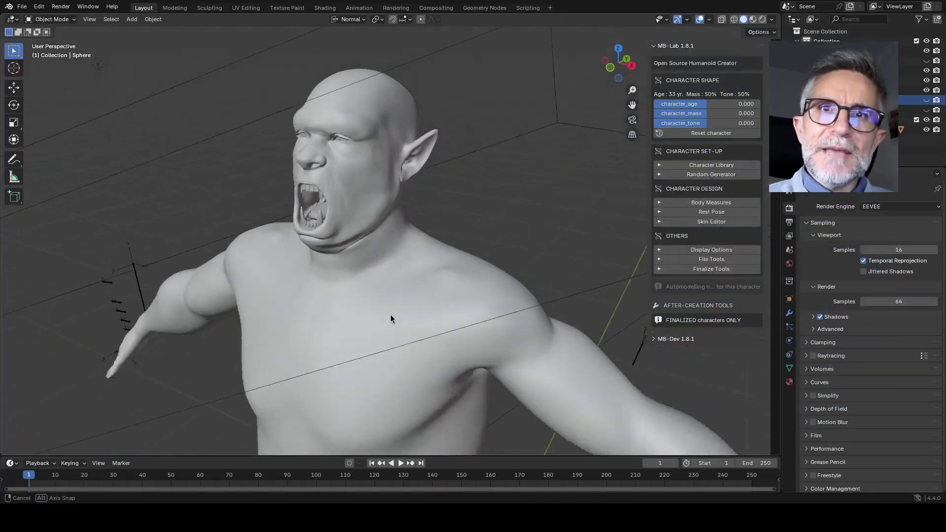
- Orbit the viewport around the MB-Lab orc character
{"action": "mouse_move", "coordinate": [390, 319]}
{"action": "middle_mouse_down"}
{"action": "mouse_move", "coordinate": [473, 317]}
{"action": "mouse_move", "coordinate": [351, 312]}
{"action": "mouse_move", "coordinate": [334, 327]}
{"action": "mouse_move", "coordinate": [351, 323]}
{"action": "middle_mouse_up"}
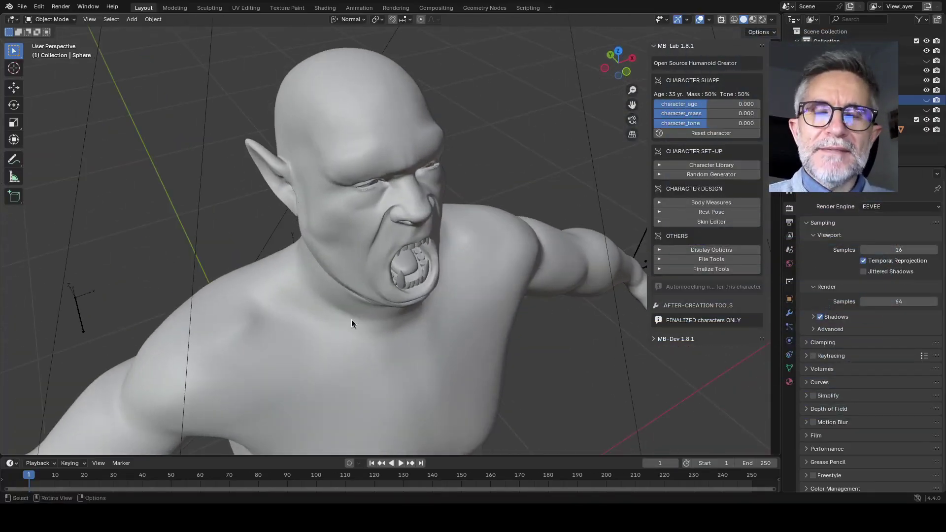
- Switch to Material Preview shading and orbit to show the orc's red skin
{"action": "left_click", "coordinate": [753, 19]}
{"action": "mouse_move", "coordinate": [374, 217]}
{"action": "middle_mouse_down"}
{"action": "mouse_move", "coordinate": [411, 172]}
{"action": "mouse_move", "coordinate": [454, 184]}
{"action": "middle_mouse_up"}
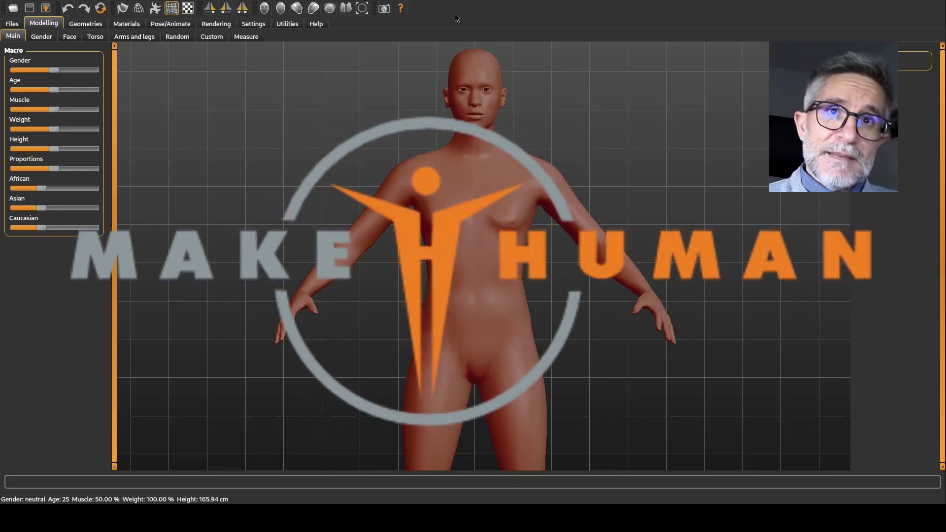
- Lower the Age slider and set Height to its minimum on the MakeHuman figure
{"action": "mouse_move", "coordinate": [468, 277]}
{"action": "left_mouse_down"}
{"action": "mouse_move", "coordinate": [396, 316]}
{"action": "mouse_move", "coordinate": [327, 288]}
{"action": "mouse_move", "coordinate": [395, 318]}
{"action": "mouse_move", "coordinate": [456, 304]}
{"action": "left_mouse_up"}
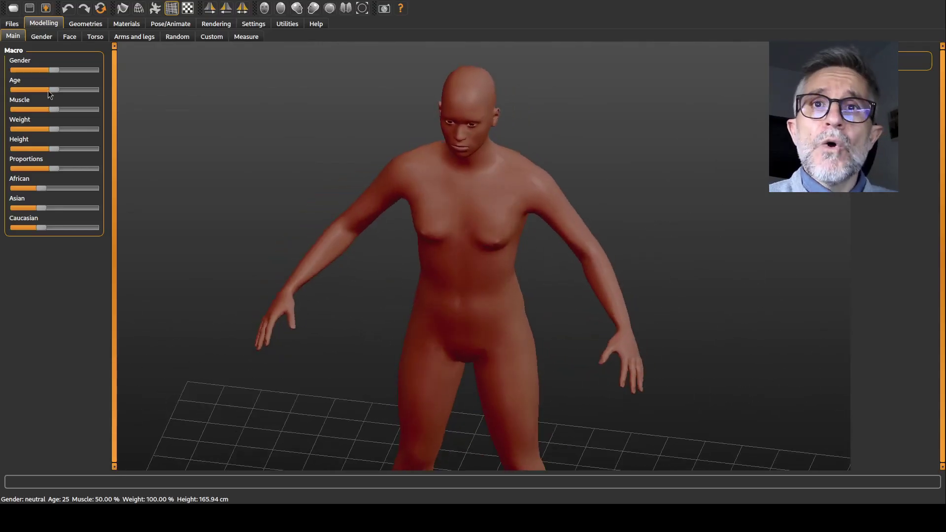
{"action": "mouse_move", "coordinate": [54, 90]}
{"action": "left_mouse_down"}
{"action": "mouse_move", "coordinate": [29, 89]}
{"action": "mouse_move", "coordinate": [93, 109]}
{"action": "mouse_move", "coordinate": [3, 113]}
{"action": "mouse_move", "coordinate": [53, 110]}
{"action": "mouse_move", "coordinate": [86, 133]}
{"action": "mouse_move", "coordinate": [146, 130]}
{"action": "left_mouse_up"}
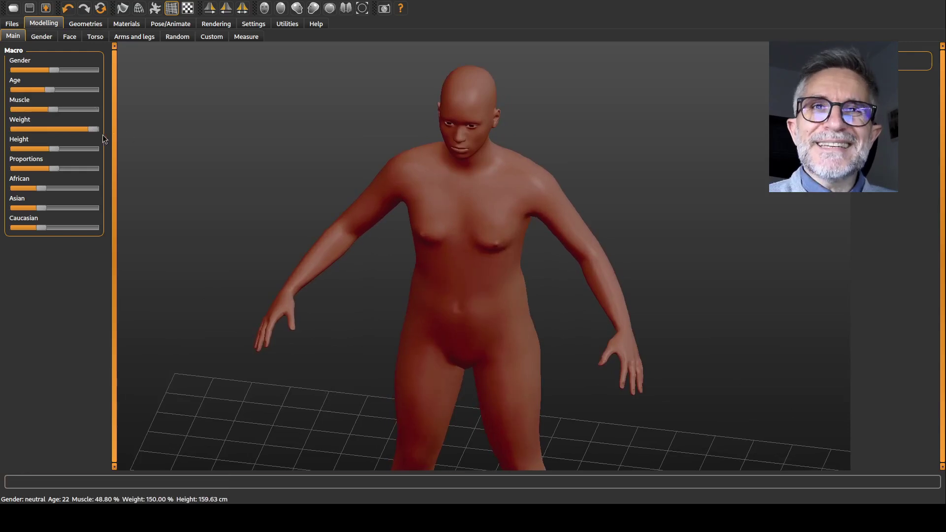
{"action": "left_click_drag", "start_coordinate": [51, 153], "coordinate": [14, 152]}
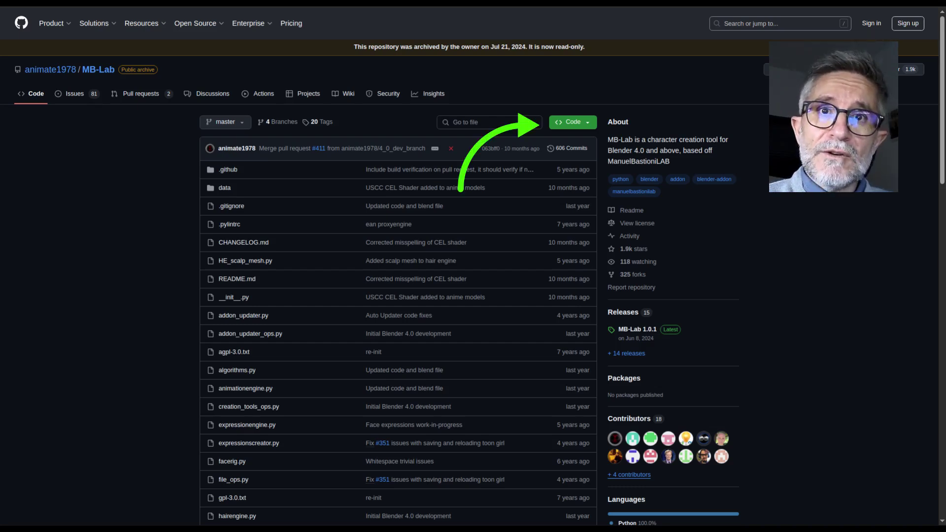
- Open the MB-Lab repository's Code dropdown showing Download ZIP
{"action": "left_click", "coordinate": [572, 122]}
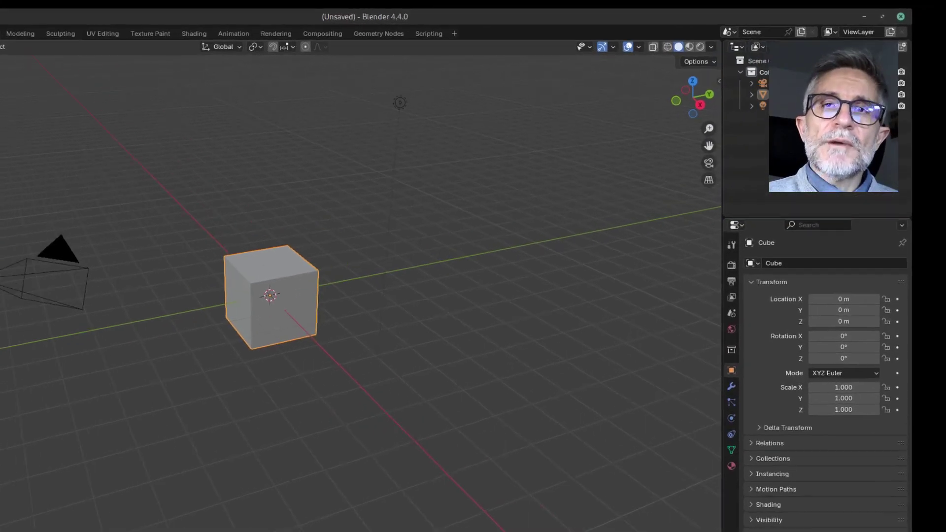
- Open the viewport sidebar to reveal the MB-Lab creation options
{"action": "key", "text": "n"}
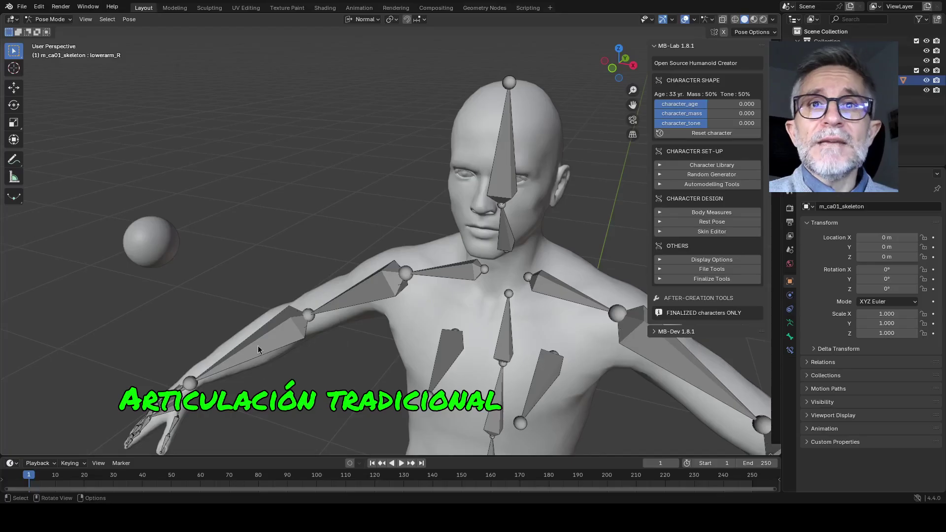
- Rotate the lowerarm_R bone directly to lift the right hand
{"action": "left_click", "coordinate": [303, 318]}
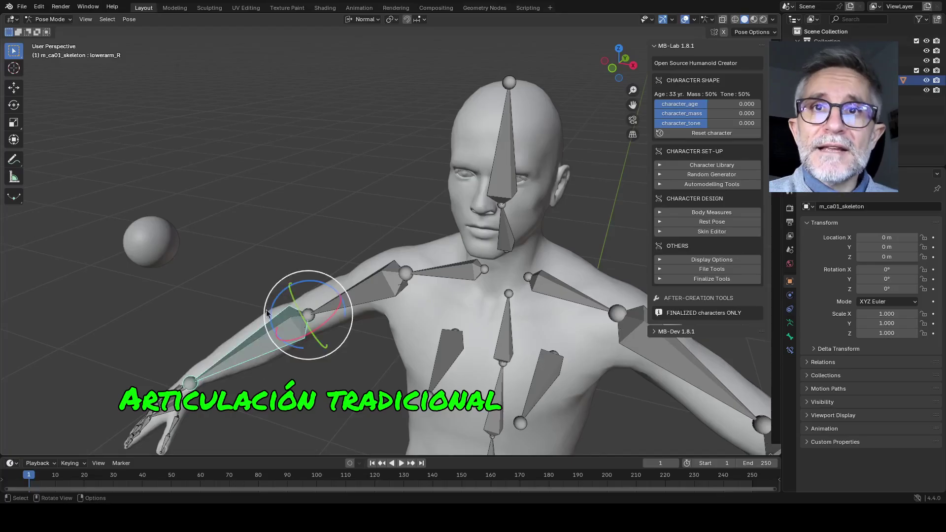
{"action": "key", "text": "r"}
{"action": "key", "text": "r"}
{"action": "left_click_drag", "start_coordinate": [279, 264], "coordinate": [283, 293]}
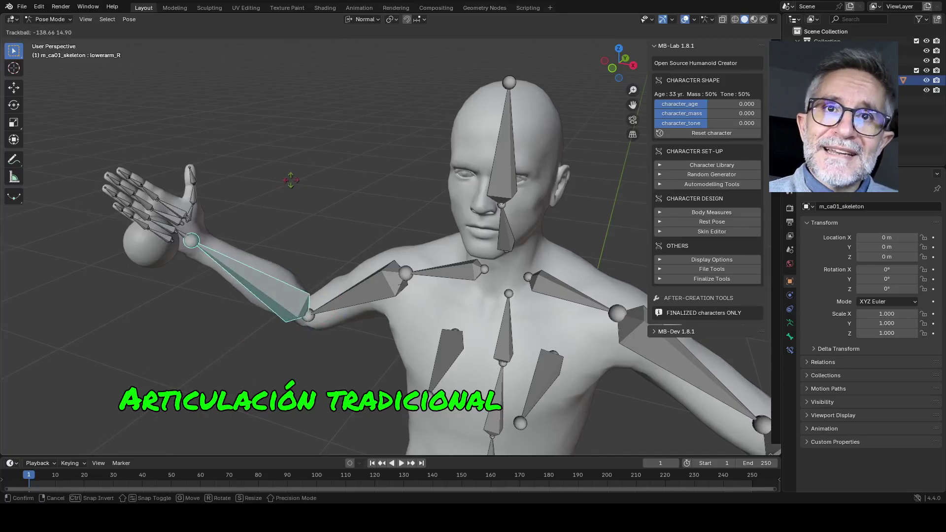
{"action": "left_click", "coordinate": [283, 293]}
{"action": "left_click_drag", "start_coordinate": [307, 343], "coordinate": [180, 242]}
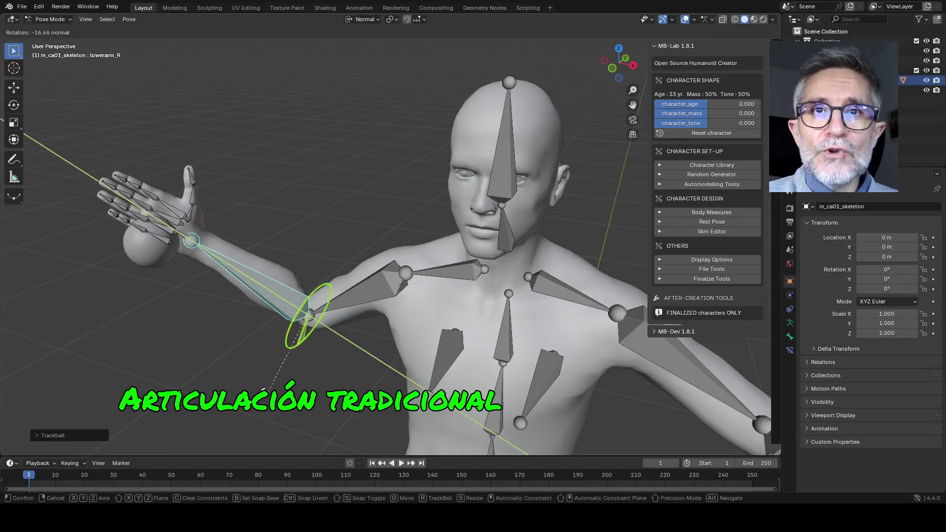
- Move IK_control_a_R and rotate IK_control_h_R to pose the arm with IK
{"action": "left_click", "coordinate": [180, 242]}
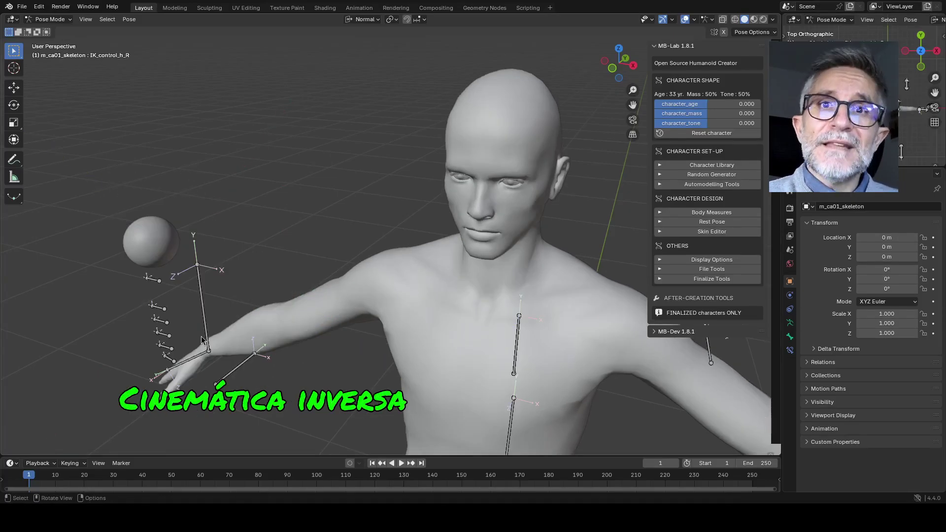
{"action": "left_click", "coordinate": [206, 347]}
{"action": "key", "text": "g"}
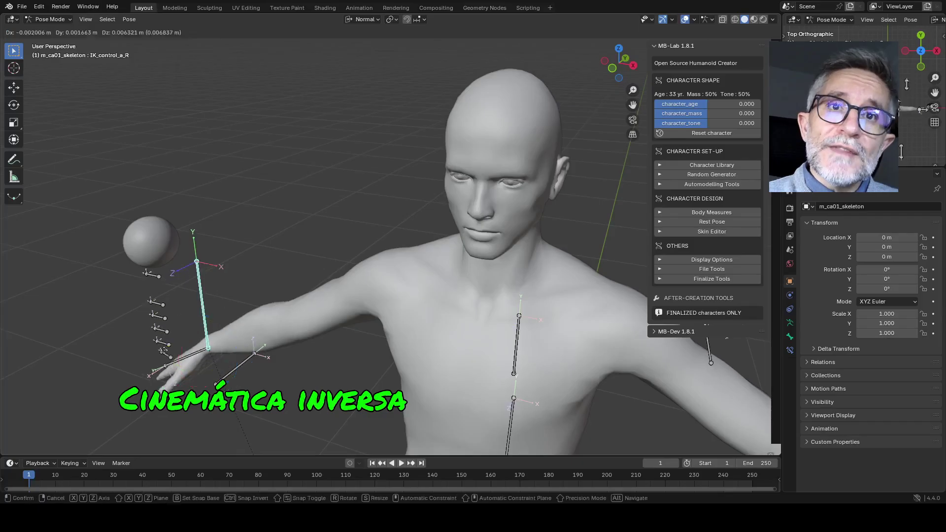
{"action": "left_click", "coordinate": [197, 241]}
{"action": "left_click", "coordinate": [210, 249]}
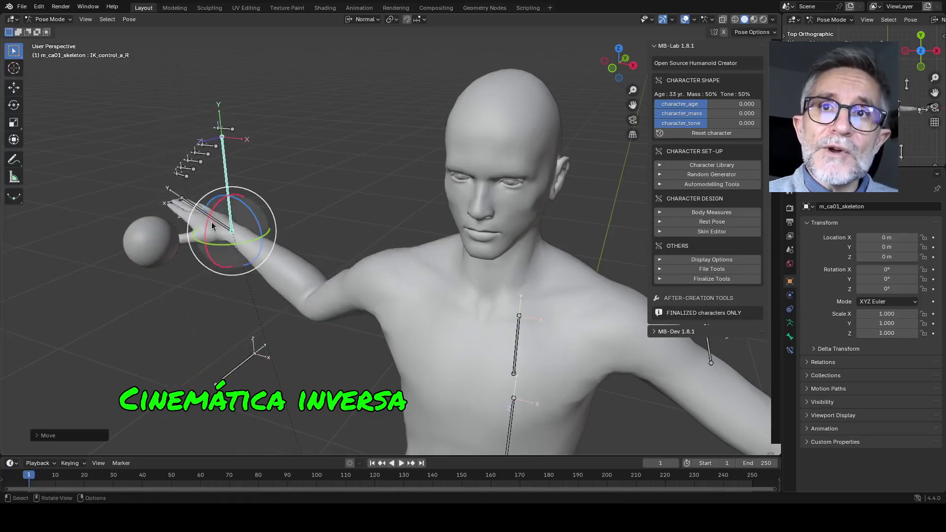
{"action": "mouse_move", "coordinate": [209, 249]}
{"action": "left_mouse_down"}
{"action": "mouse_move", "coordinate": [224, 211]}
{"action": "mouse_move", "coordinate": [148, 231]}
{"action": "left_mouse_up"}
{"action": "left_click", "coordinate": [228, 206]}
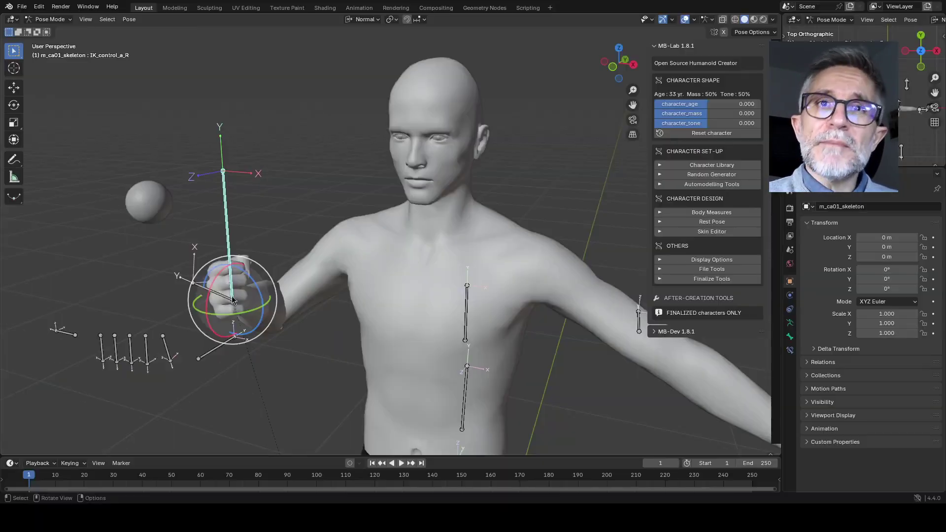
{"action": "mouse_move", "coordinate": [227, 291]}
{"action": "left_mouse_down"}
{"action": "mouse_move", "coordinate": [282, 121]}
{"action": "mouse_move", "coordinate": [255, 298]}
{"action": "left_mouse_up"}
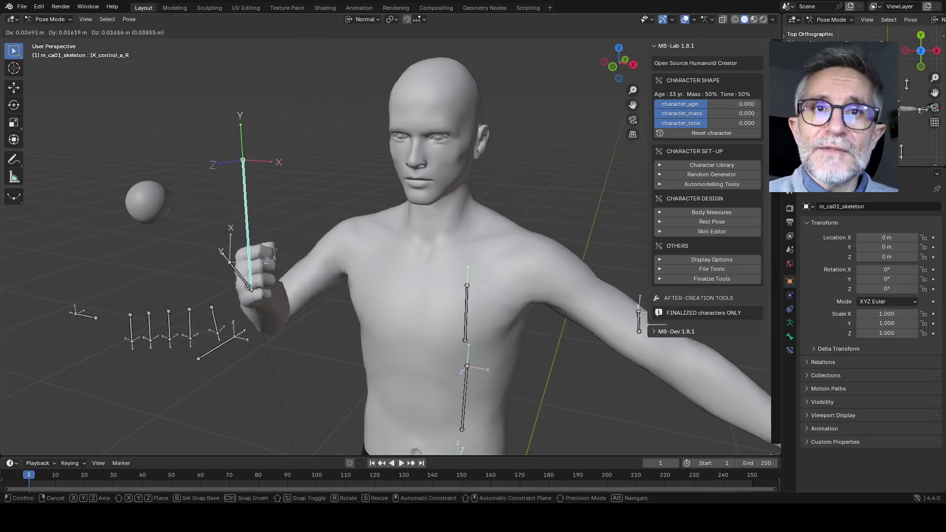
{"action": "left_click_drag", "start_coordinate": [255, 299], "coordinate": [285, 144]}
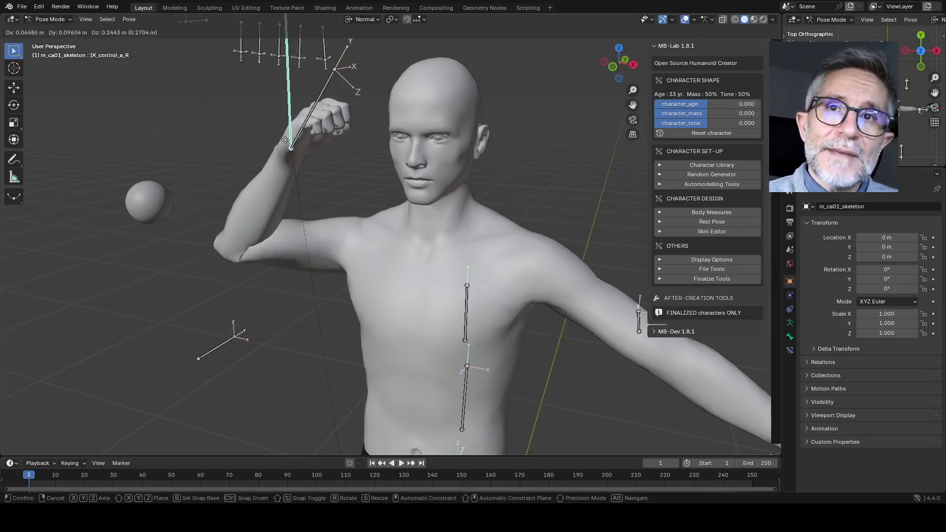
{"action": "right_click", "coordinate": [284, 143]}
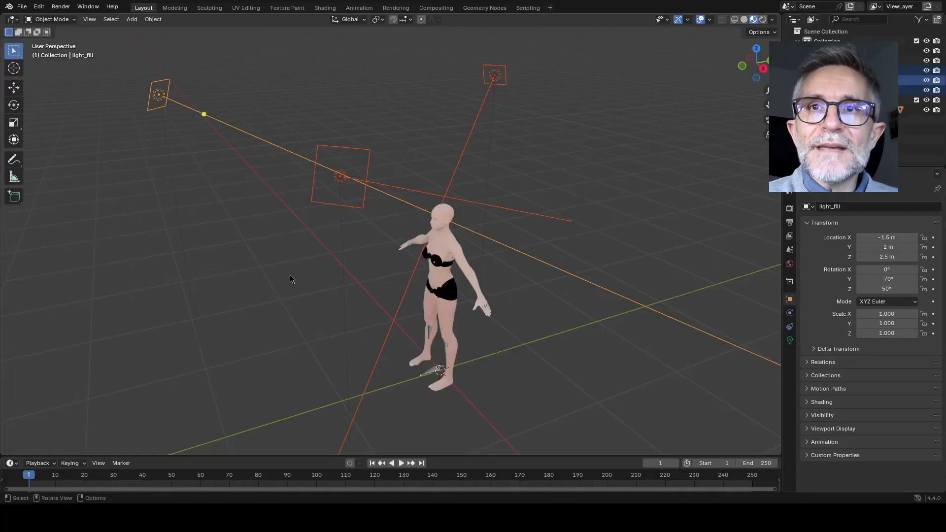
- Link the HDRI image Color output to Background Color and orbit to view it
{"action": "mouse_move", "coordinate": [289, 274]}
{"action": "middle_mouse_down"}
{"action": "mouse_move", "coordinate": [280, 280]}
{"action": "mouse_move", "coordinate": [382, 283]}
{"action": "mouse_move", "coordinate": [445, 273]}
{"action": "middle_mouse_up"}
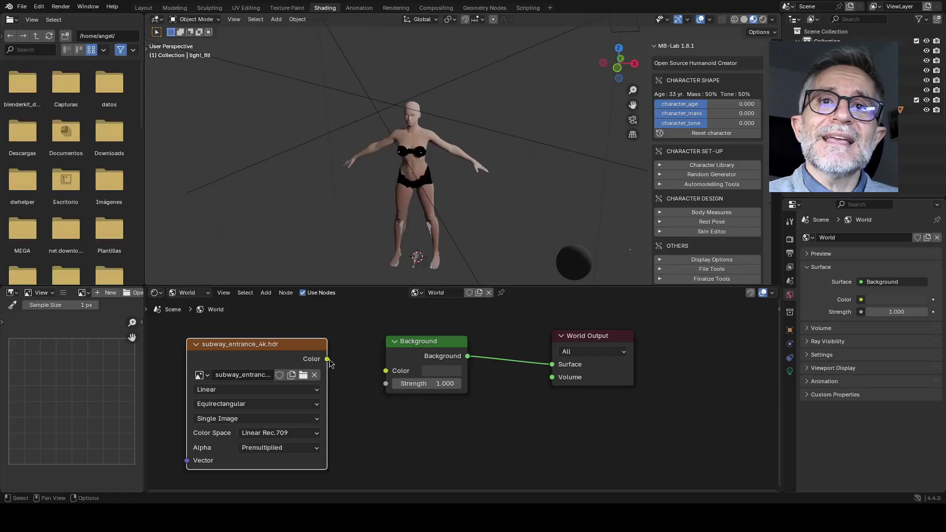
{"action": "left_click_drag", "start_coordinate": [327, 359], "coordinate": [386, 371]}
{"action": "mouse_move", "coordinate": [321, 217]}
{"action": "middle_mouse_down"}
{"action": "mouse_move", "coordinate": [301, 202]}
{"action": "mouse_move", "coordinate": [345, 186]}
{"action": "mouse_move", "coordinate": [273, 203]}
{"action": "middle_mouse_up"}
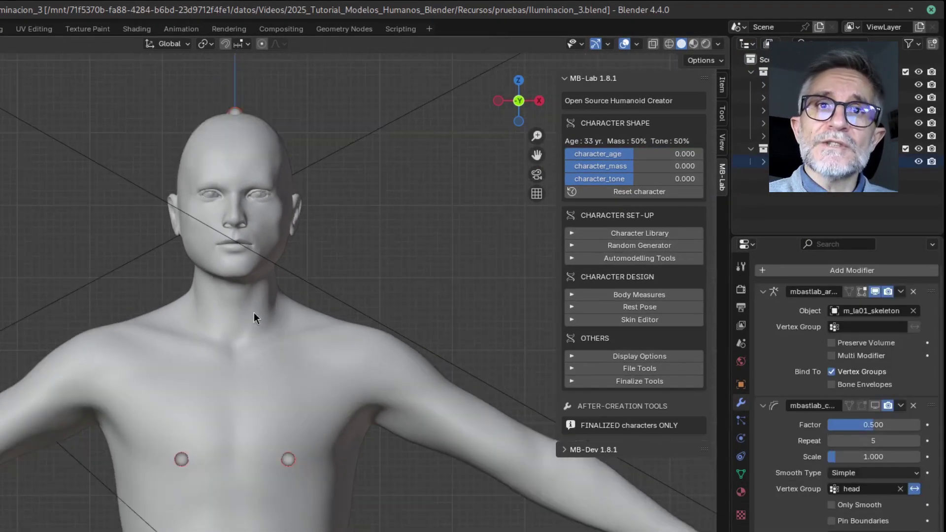
- Zoom out and pan to frame the full character from the front
{"action": "scroll", "coordinate": [253, 312], "scroll_direction": "down", "scroll_amount": 3}
{"action": "middle_click_drag", "start_coordinate": [250, 349], "coordinate": [311, 271], "text": "shift"}
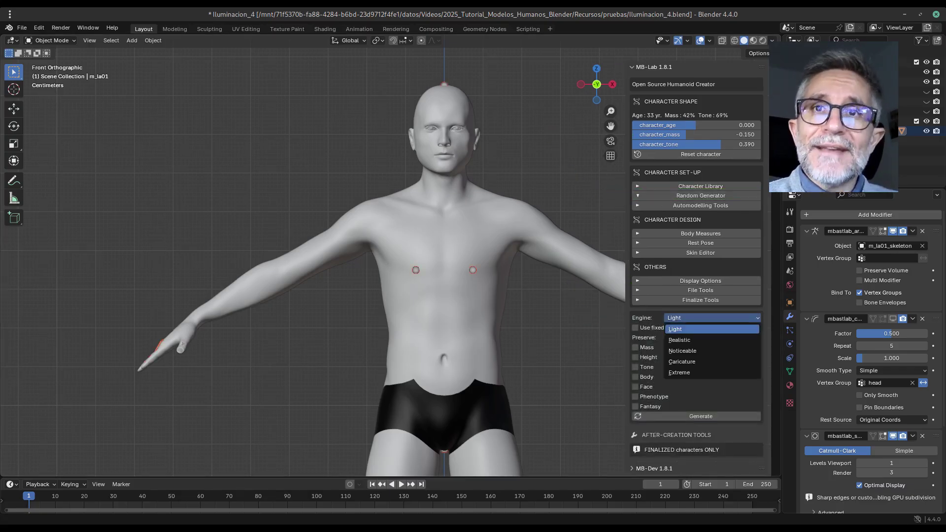
{"action": "left_click", "coordinate": [679, 373]}
{"action": "left_click", "coordinate": [700, 416]}
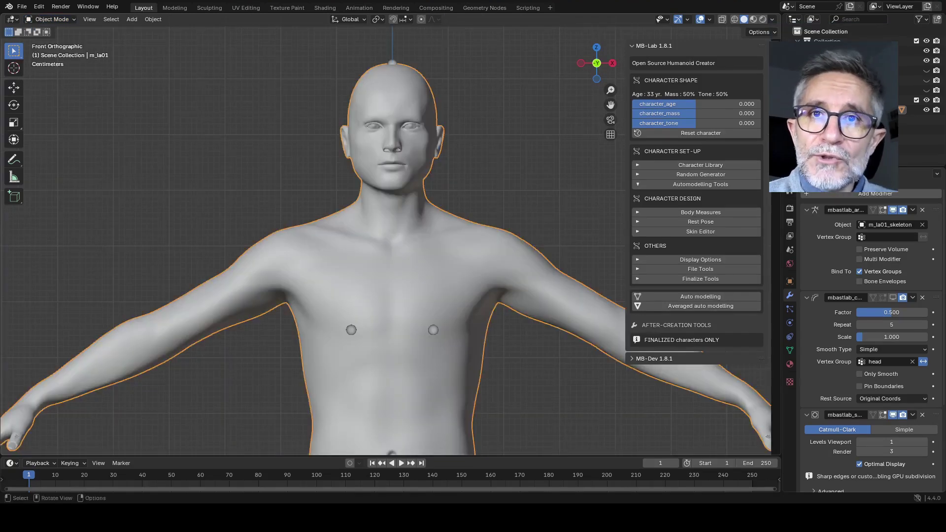
- In Edit Mode with X-ray, enlarge the head vertices using proportional scaling
{"action": "key", "text": "Tab"}
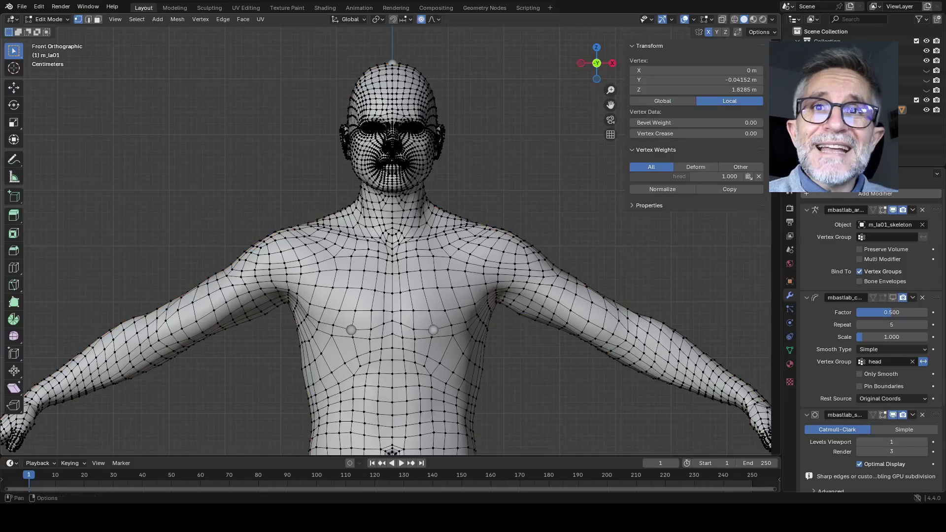
{"action": "key", "text": "alt+z"}
{"action": "key", "text": "ctrl+KP_Add"}
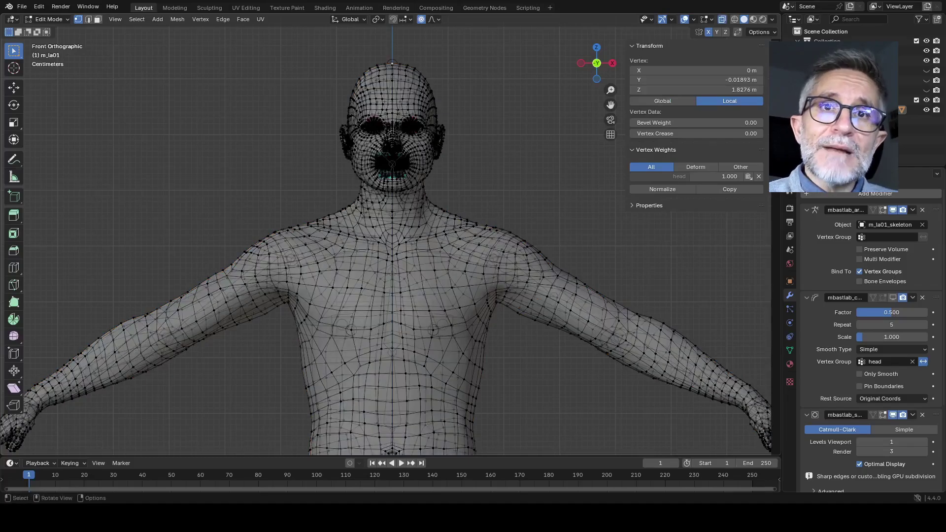
{"action": "key", "text": "s"}
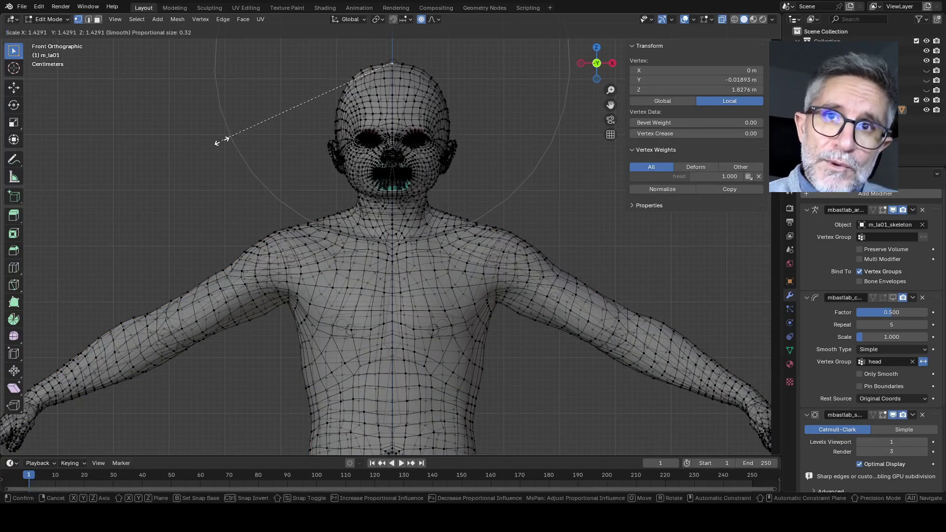
{"action": "left_click", "coordinate": [220, 140]}
- Shrink the chest area to about 0.65 and return to Object Mode
{"action": "key", "text": "a"}
{"action": "key", "text": "alt+a"}
{"action": "key", "text": "b"}
{"action": "left_click", "coordinate": [389, 272]}
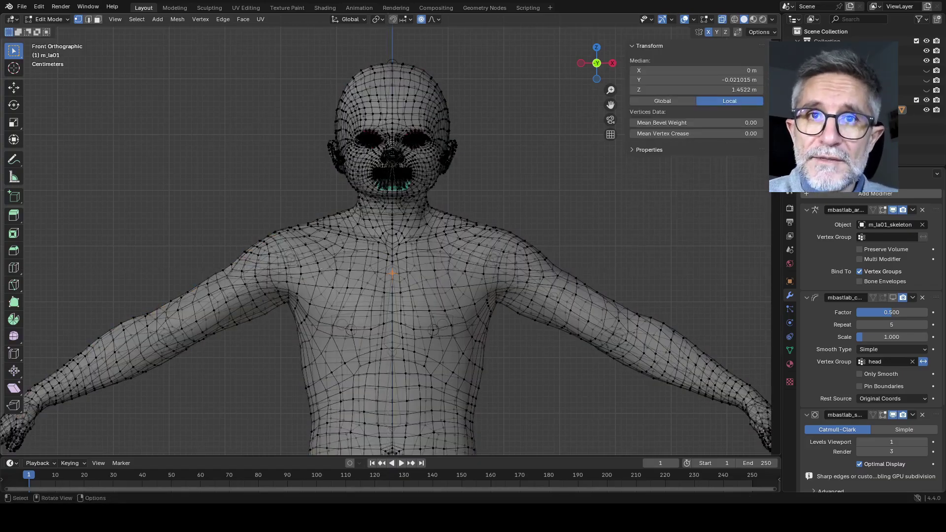
{"action": "key", "text": "s"}
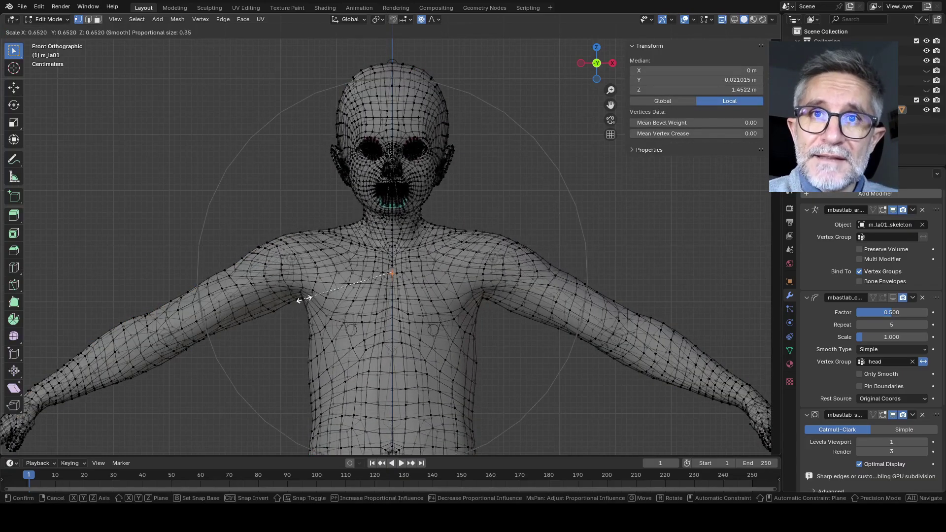
{"action": "left_click", "coordinate": [331, 299]}
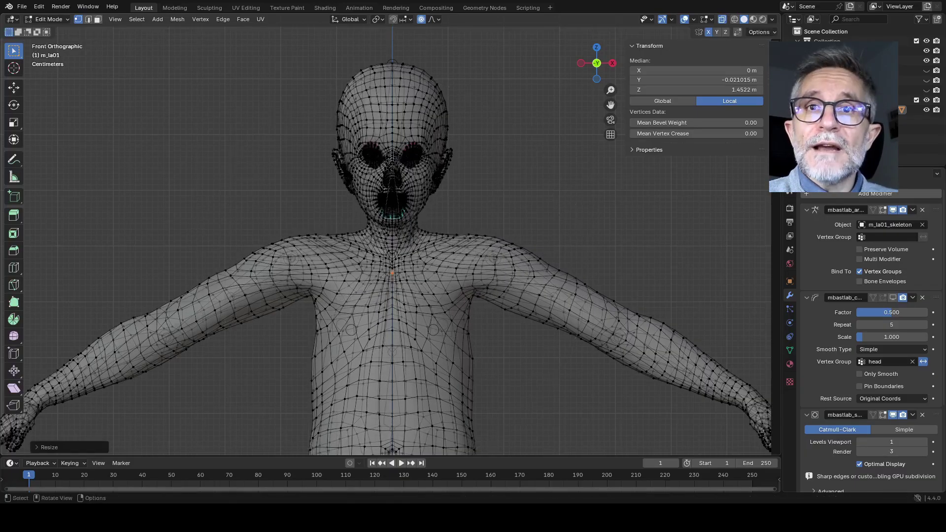
{"action": "key", "text": "Tab"}
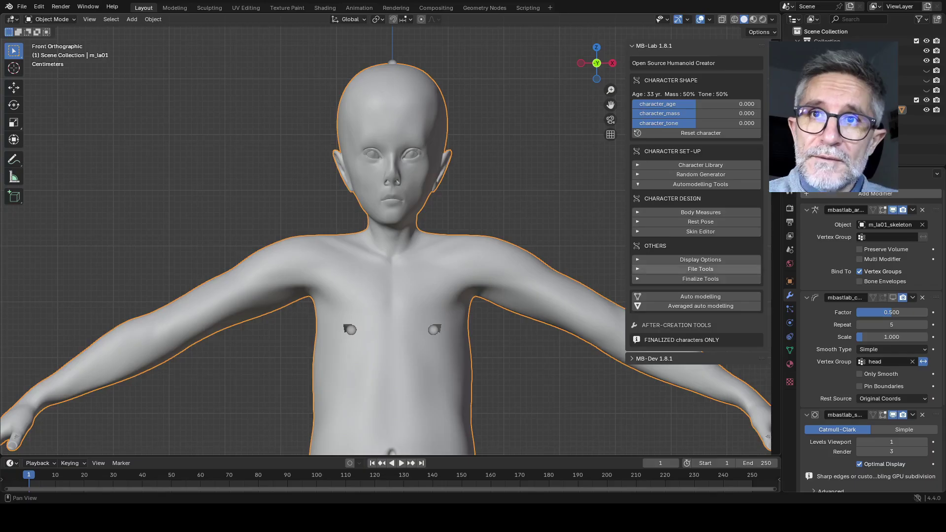
- Apply Auto modelling, then set the nose BaseShape body measure to 1.000
{"action": "left_click", "coordinate": [700, 296]}
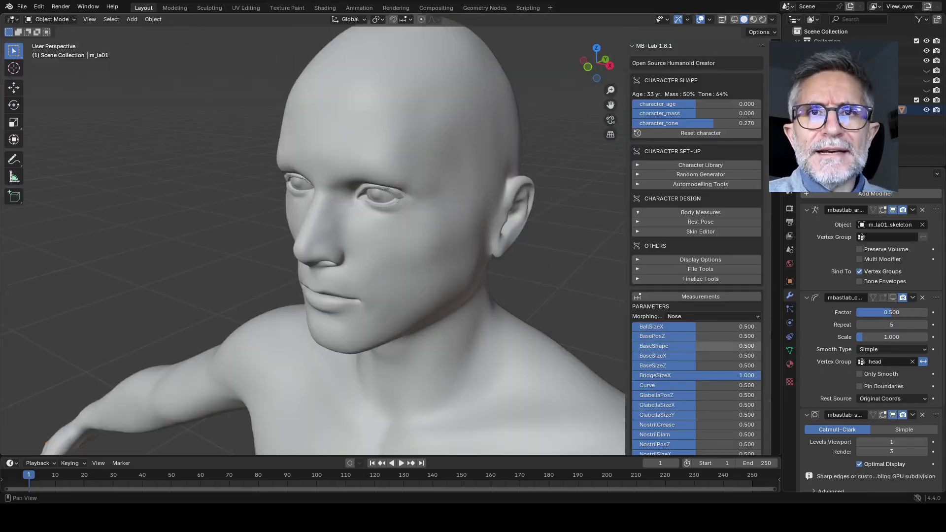
{"action": "left_click_drag", "start_coordinate": [725, 345], "coordinate": [758, 345]}
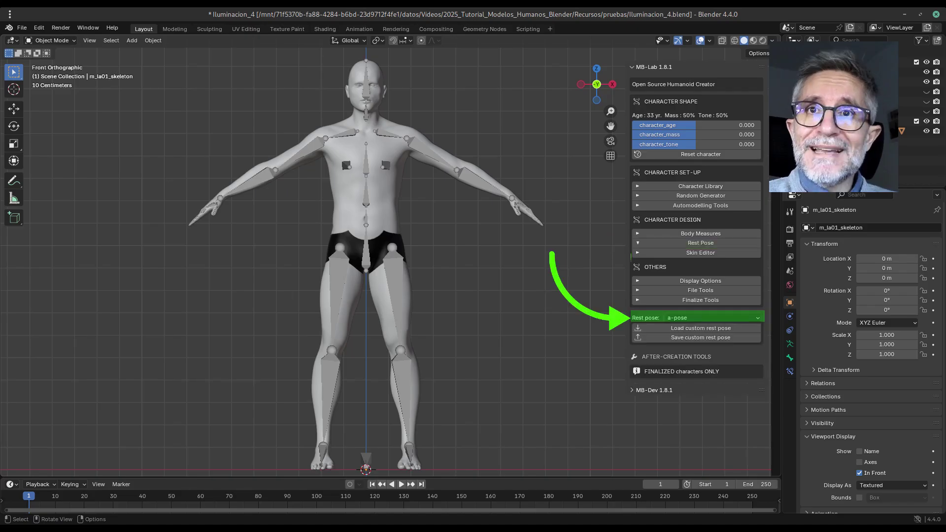
- Switch the MB-Lab rest pose to ii-pose so the arms hang down
{"action": "left_click", "coordinate": [712, 318]}
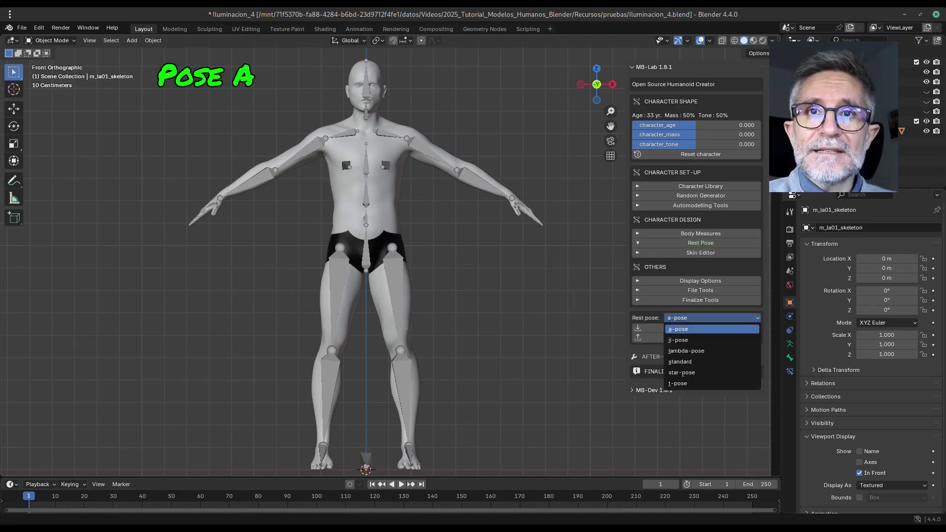
{"action": "left_click", "coordinate": [678, 340]}
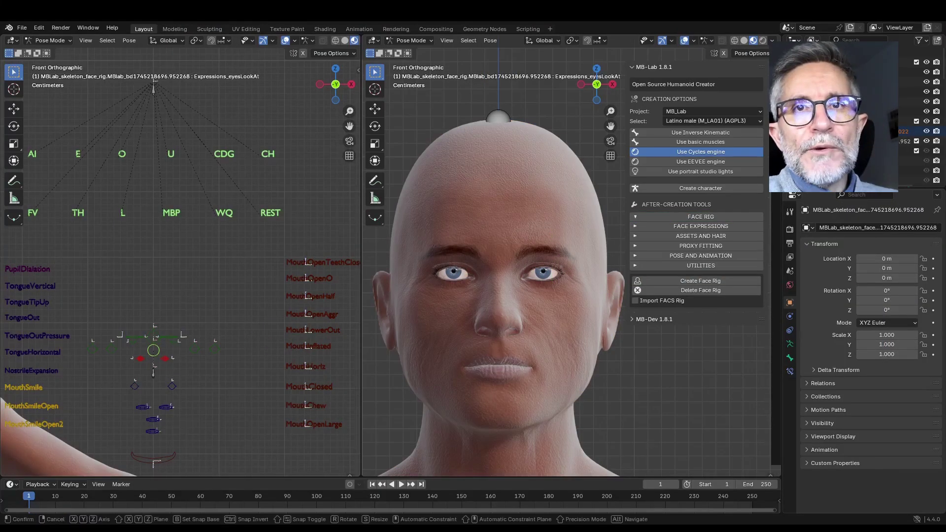
- Turn the eyes down-right and rotate MouthOpenLarge and MouthSmileOpen2 into a wide open smile
{"action": "left_click", "coordinate": [188, 382]}
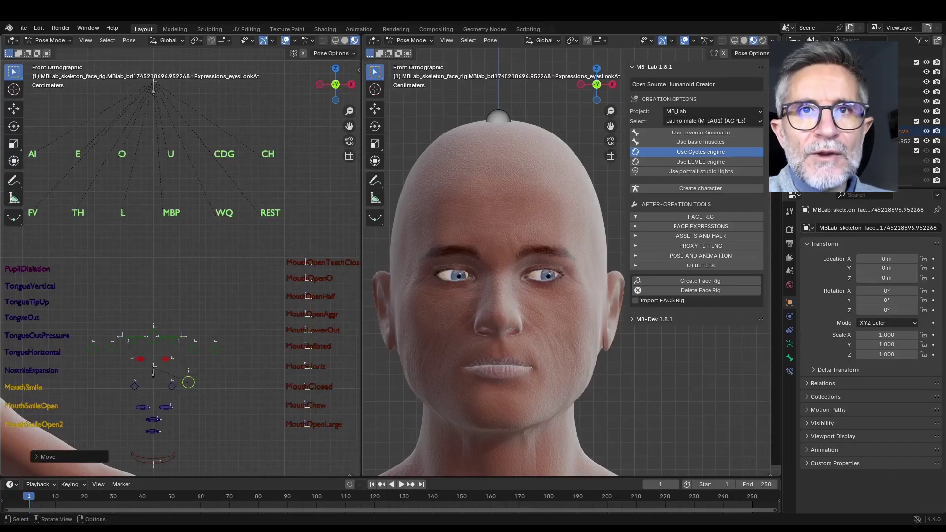
{"action": "left_click", "coordinate": [308, 423]}
{"action": "key", "text": "r"}
{"action": "left_click", "coordinate": [270, 435]}
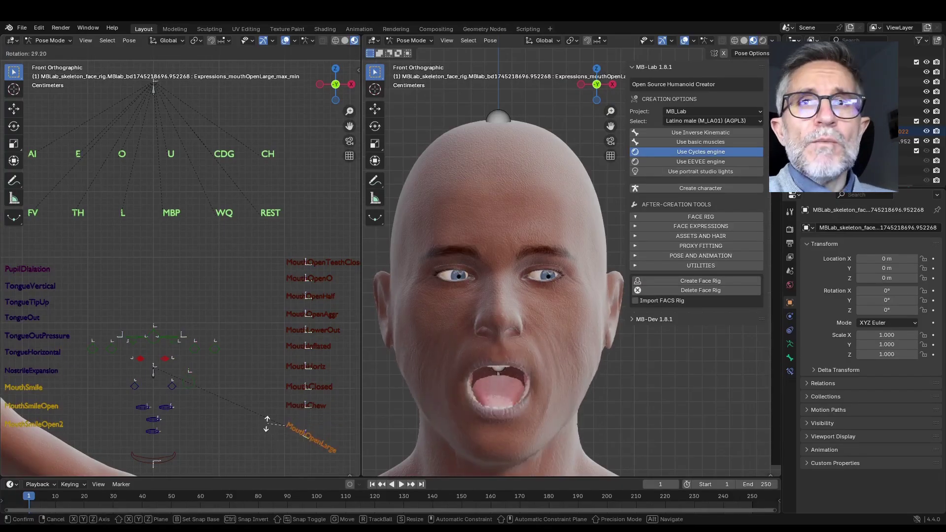
{"action": "left_click", "coordinate": [59, 423]}
{"action": "key", "text": "r"}
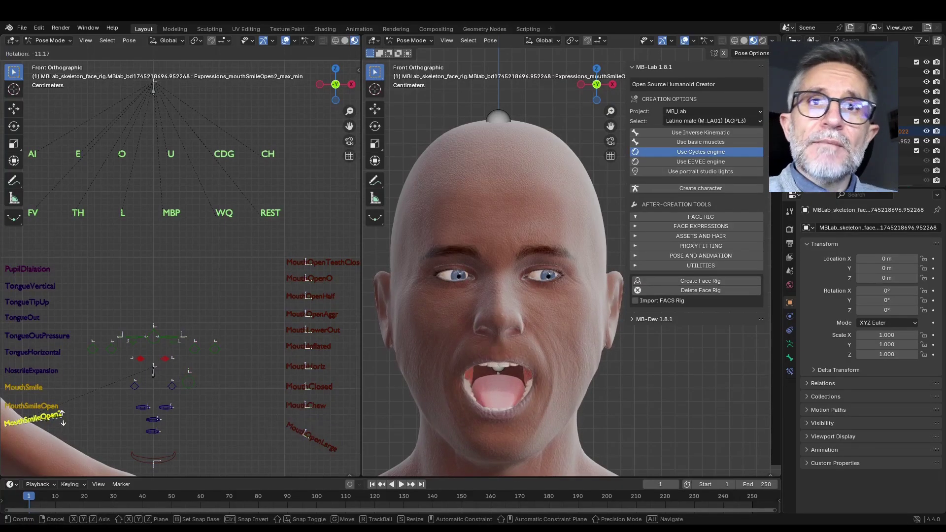
{"action": "left_click", "coordinate": [62, 423]}
- Rotate browSqueezeL and eyeClosedPressureL to squeeze the left brow and press the left eye
{"action": "left_click", "coordinate": [138, 337]}
{"action": "key", "text": "r"}
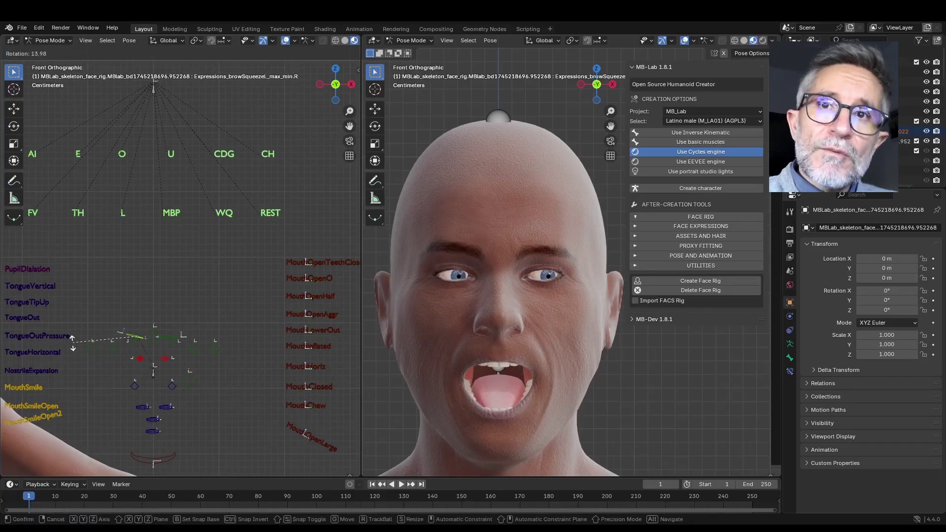
{"action": "left_click", "coordinate": [74, 358]}
{"action": "left_click", "coordinate": [111, 349]}
{"action": "key", "text": "r"}
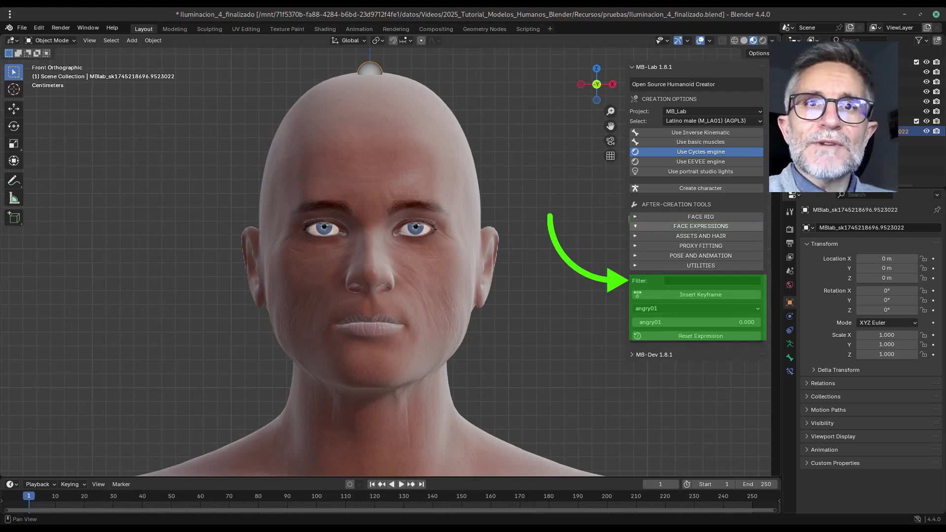
- Apply the evil01 expression from the MB-Lab face expressions list
{"action": "left_click", "coordinate": [696, 308]}
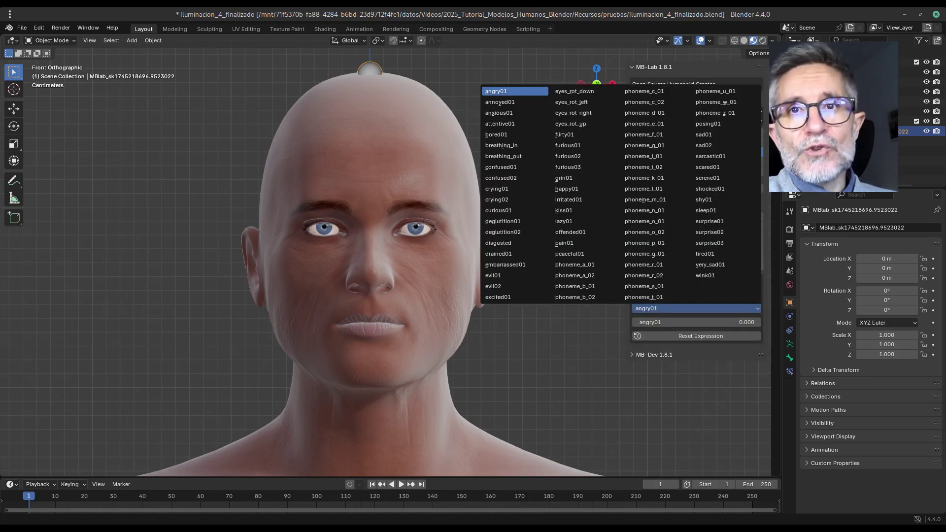
{"action": "left_click", "coordinate": [493, 276]}
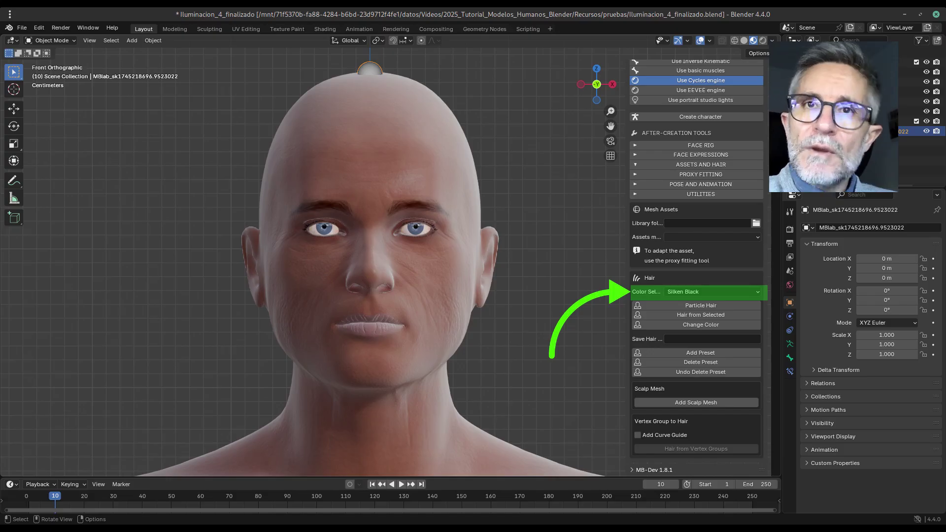
- Show the Hair Color Select presets, from Silken Black and Plum to Auburn
{"action": "left_click", "coordinate": [712, 292]}
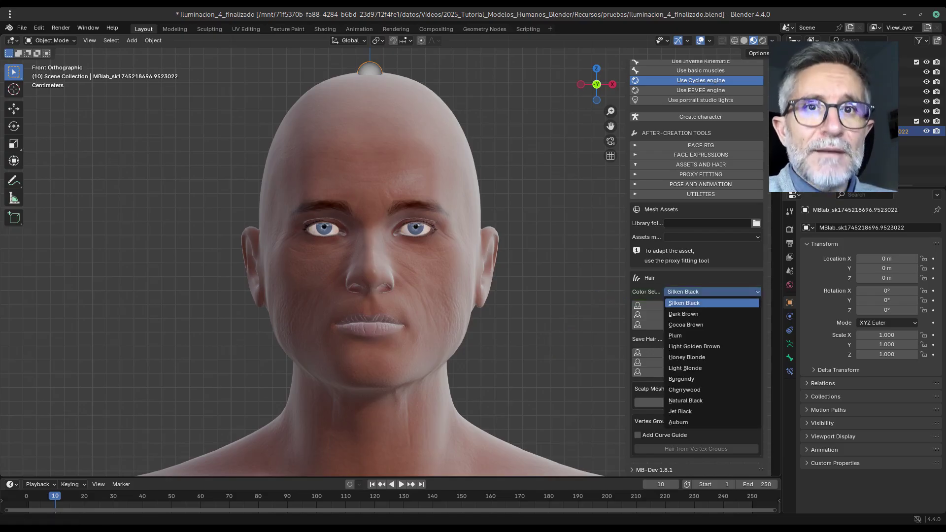